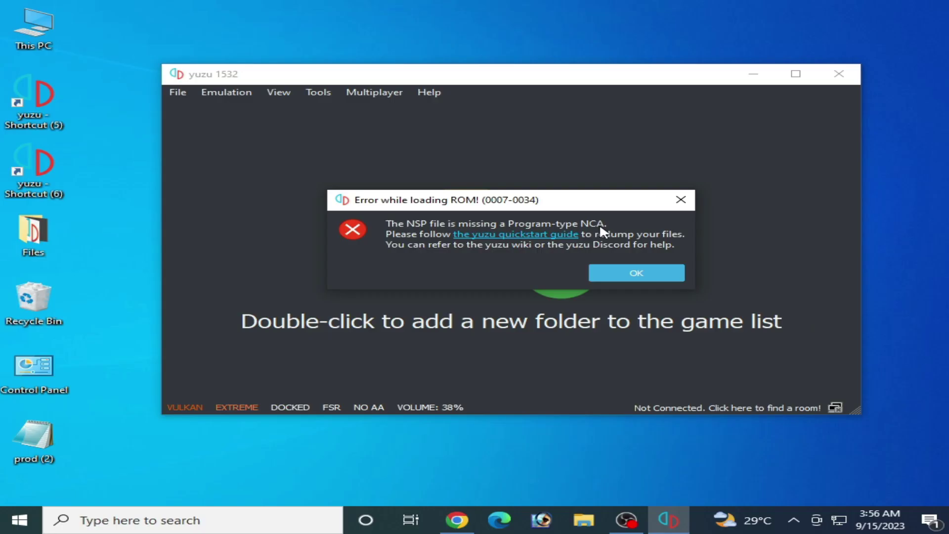
Step: Dismiss the 'Error while loading ROM' dialog in yuzu
click(616, 272)
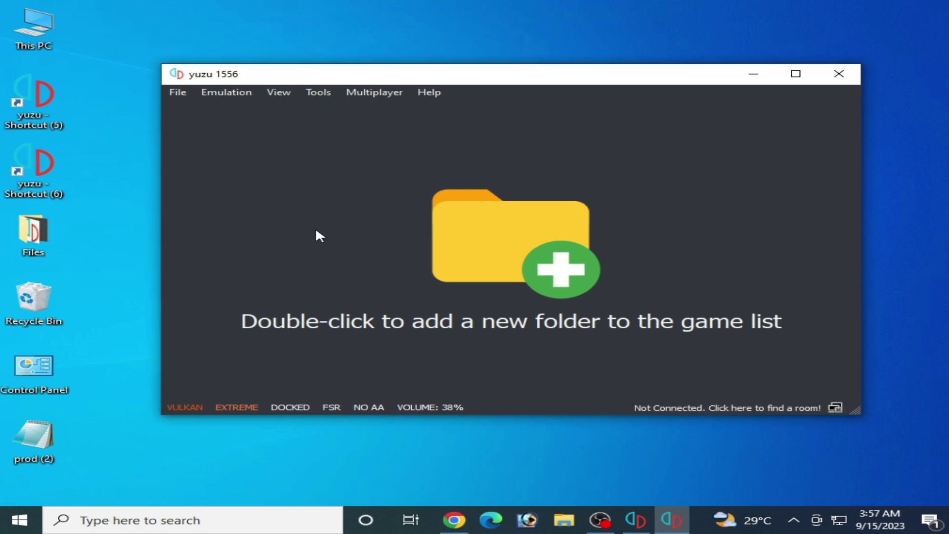
Step: Close the yuzu 1532 window, moving the 1556 window aside and back
drag(337, 76, 408, 153)
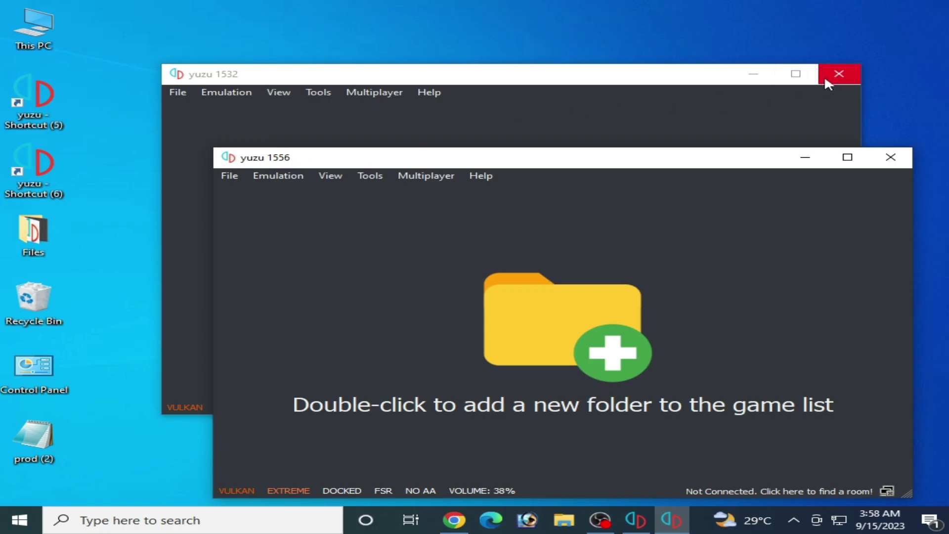
click(829, 80)
drag(519, 159, 454, 76)
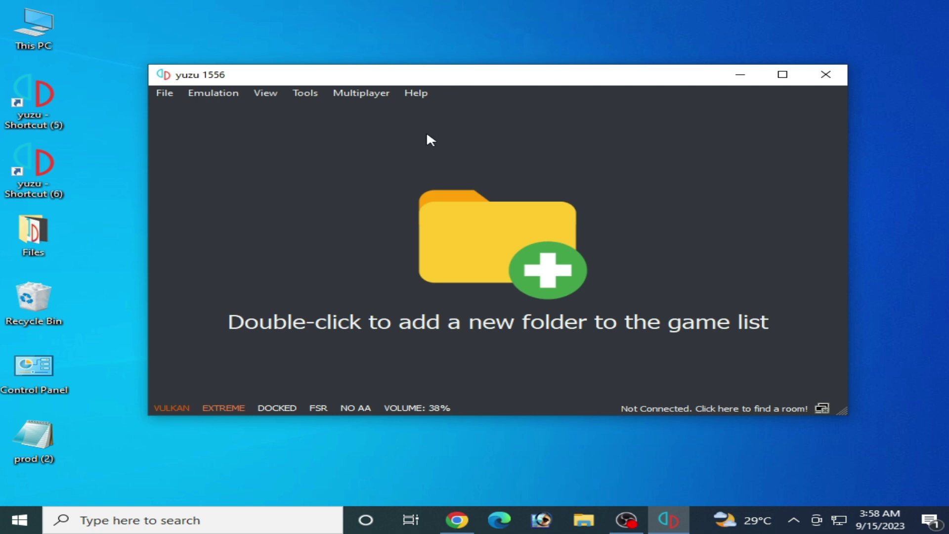
Step: Open yuzu's keys folder through File > Open yuzu Folder
click(164, 93)
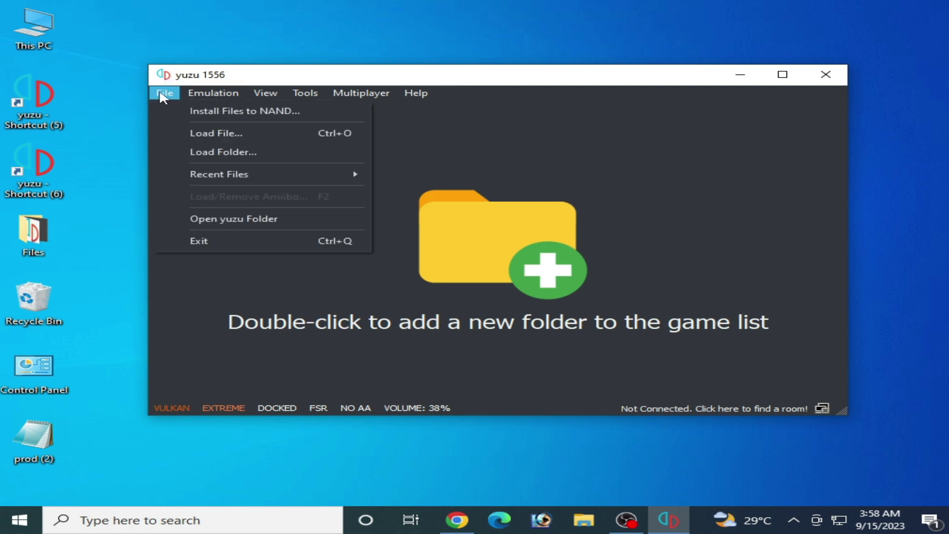
click(222, 219)
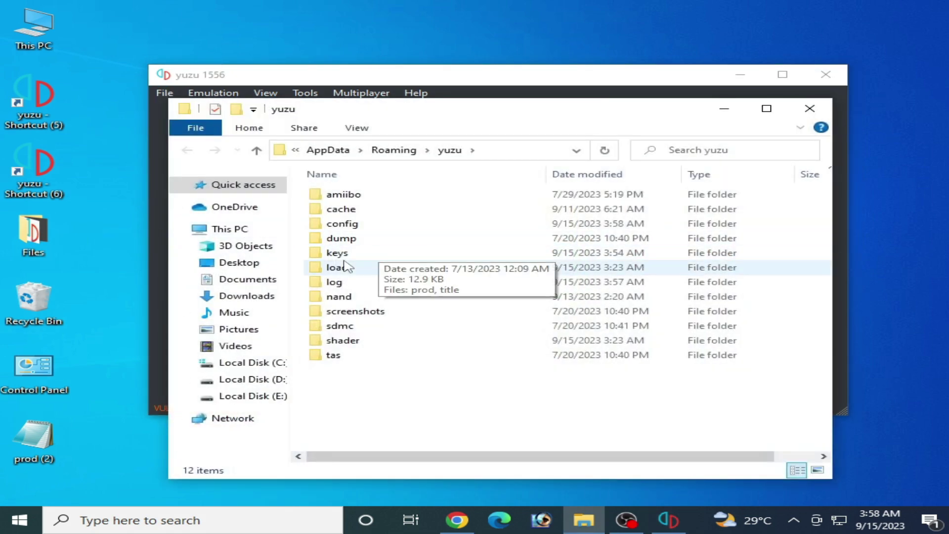
double_click(338, 253)
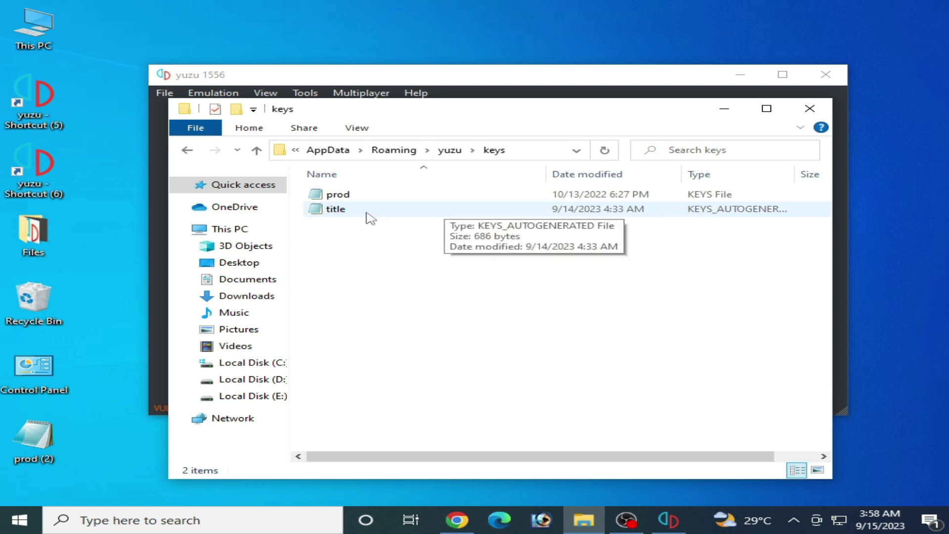
Step: Delete the title keys file and close the keys folder window
right_click(337, 216)
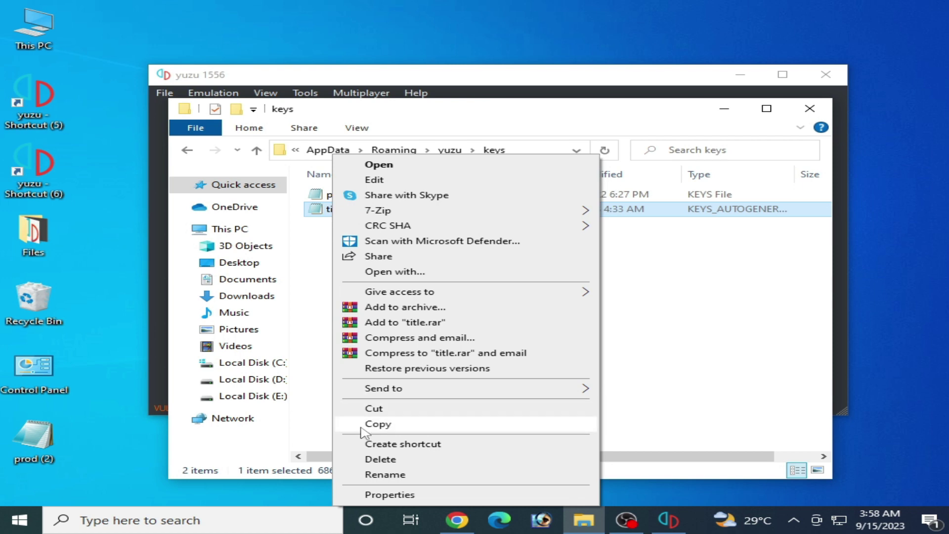
click(380, 459)
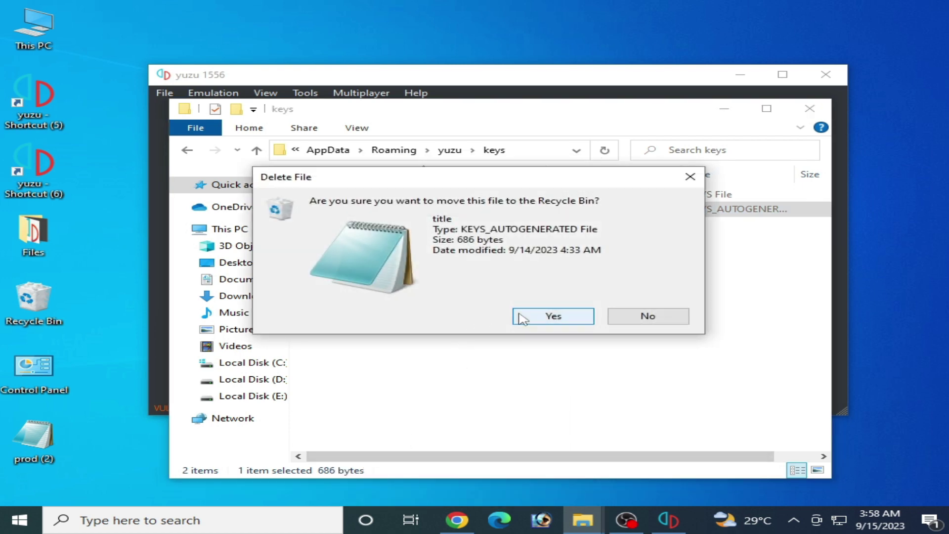
click(553, 316)
click(809, 109)
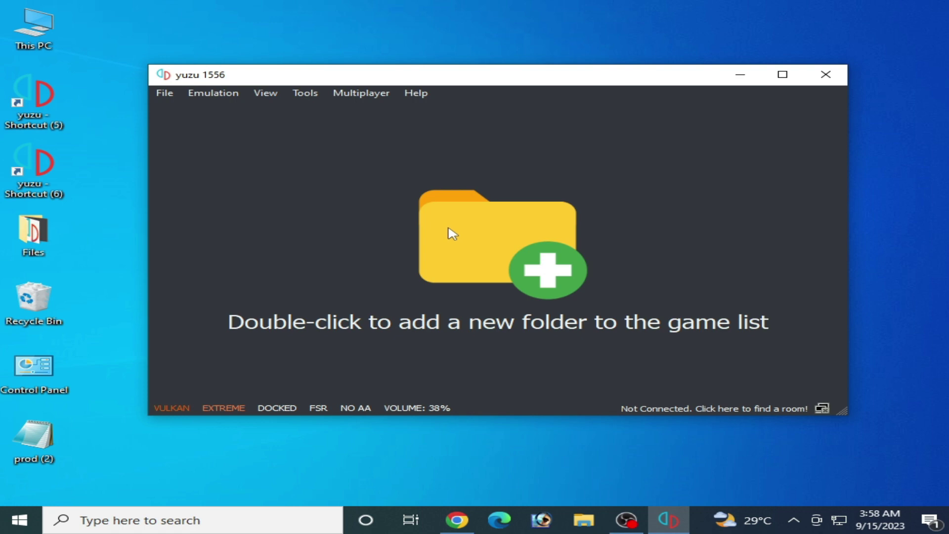
Step: Close yuzu 1556 and reopen it from its desktop shortcut
click(825, 74)
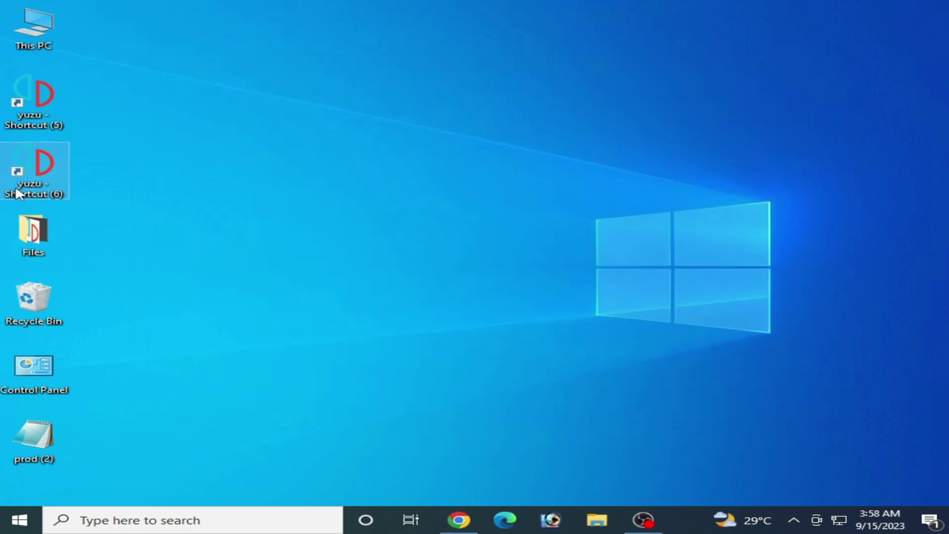
right_click(32, 183)
click(89, 148)
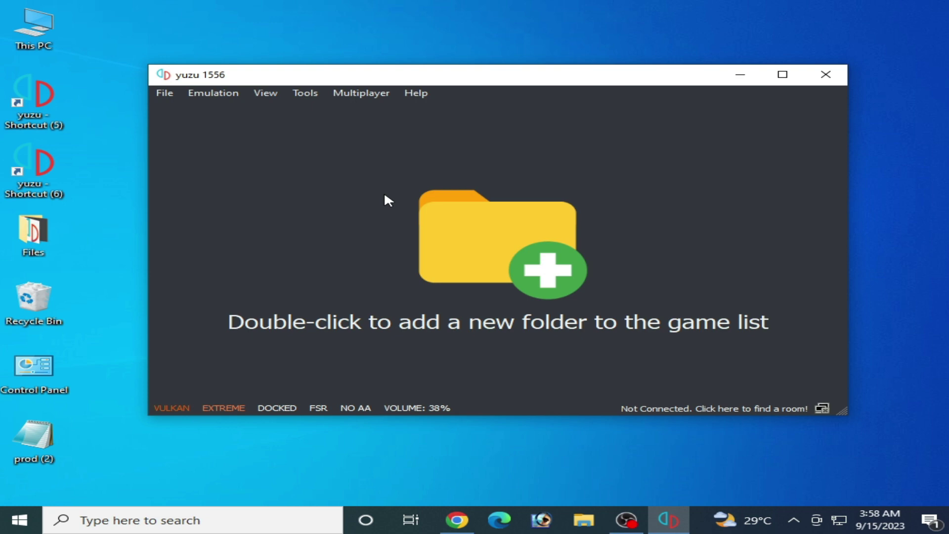
Step: Open the keys folder inside yuzu's data folder
click(167, 95)
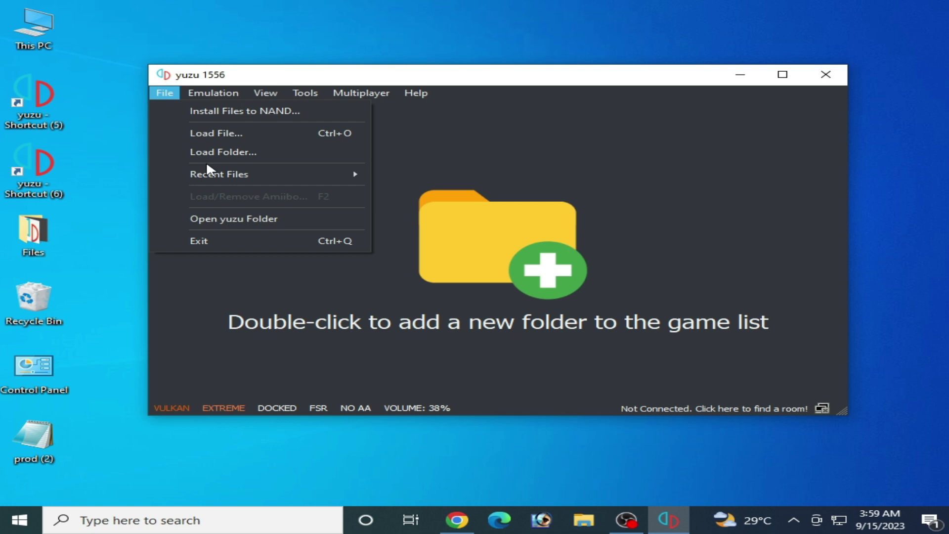
click(227, 223)
click(337, 253)
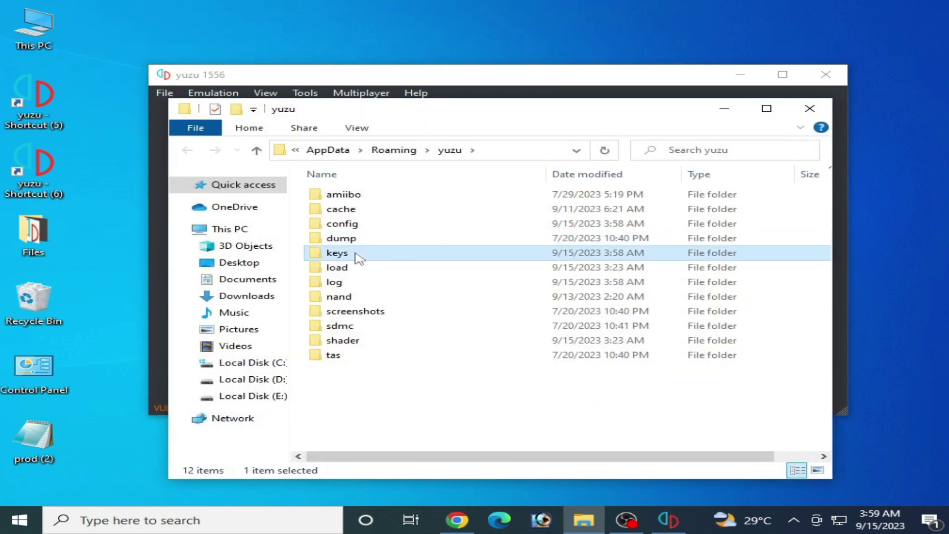
double_click(356, 257)
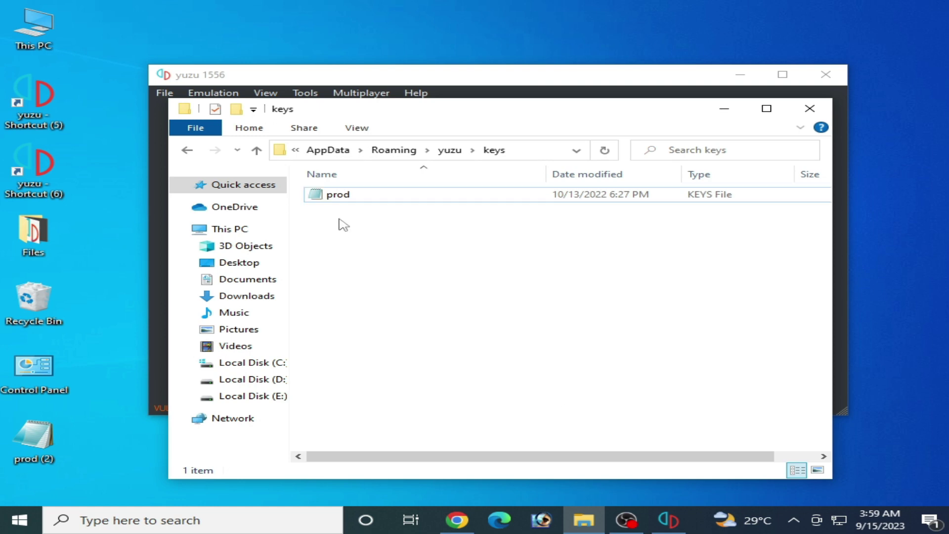
Step: Delete the old prod keys file and drag prod (2) in from the desktop
click(340, 194)
right_click(339, 194)
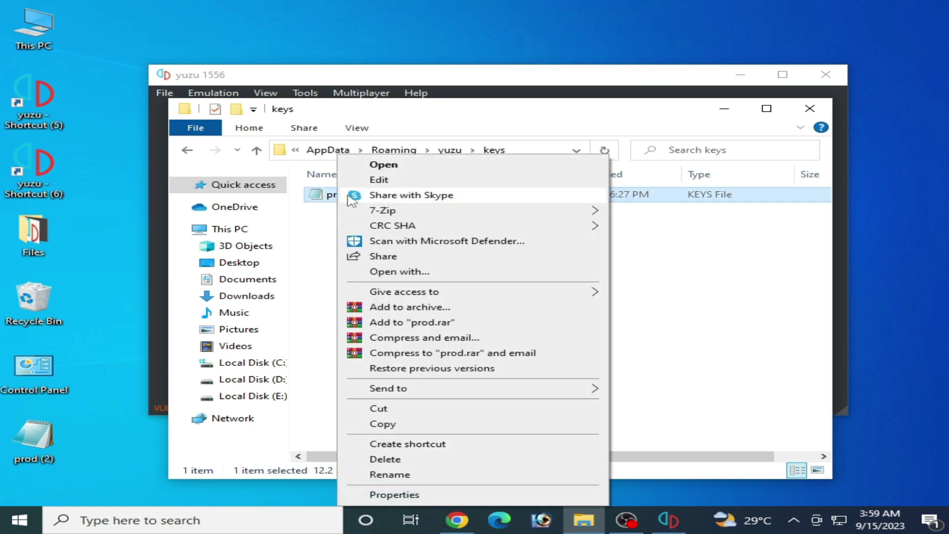
click(385, 460)
click(549, 317)
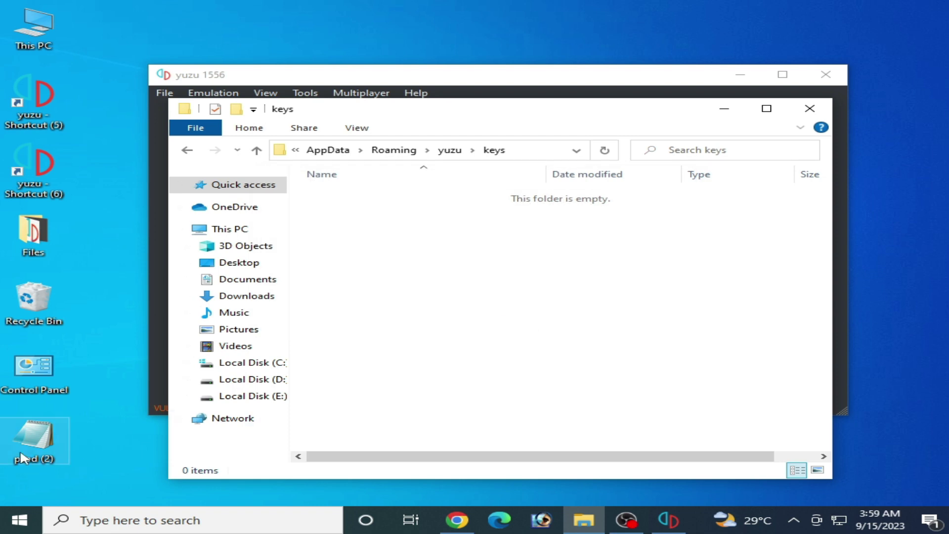
drag(34, 442, 507, 267)
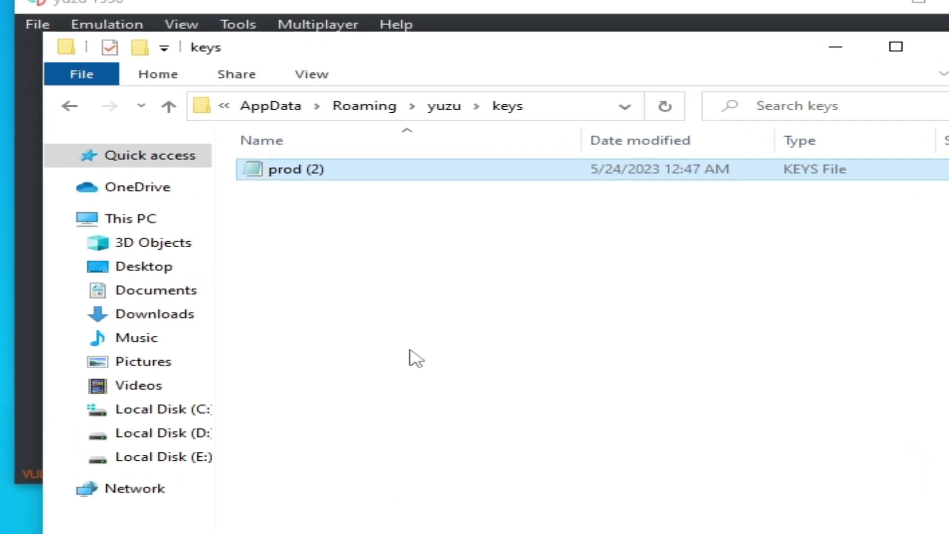
Step: Rename prod (2) to prod by removing the (2) suffix
right_click(289, 159)
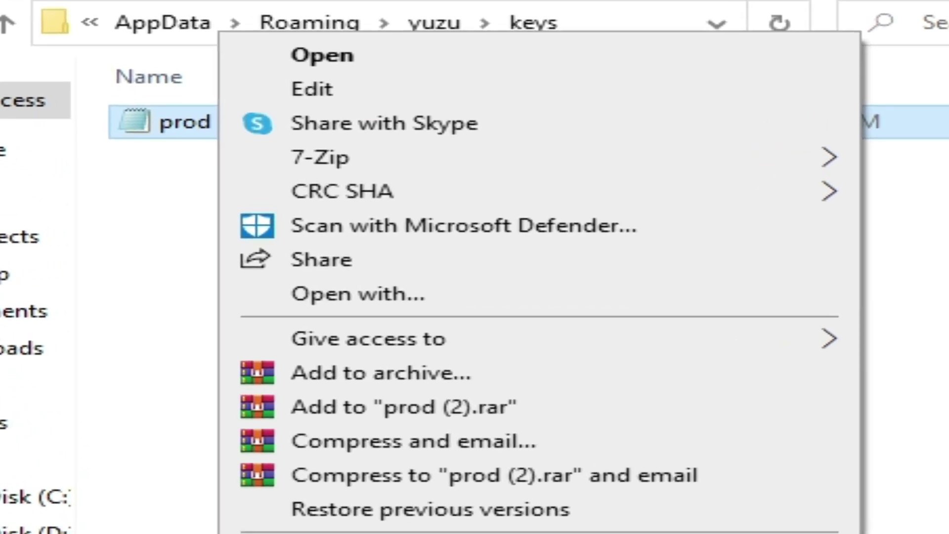
key(F2)
click(230, 96)
key(BackSpace)
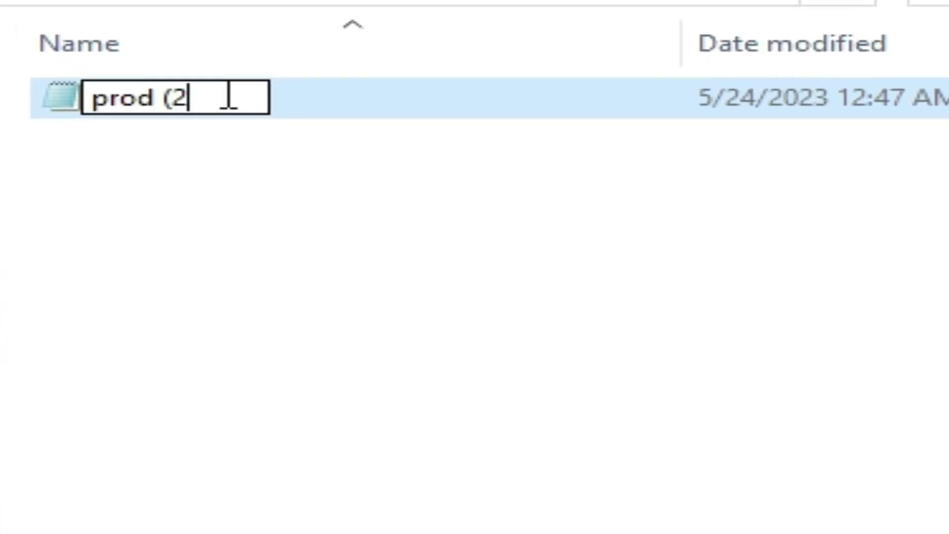
key(BackSpace)
key(BackSpace)
key(BackSpace)
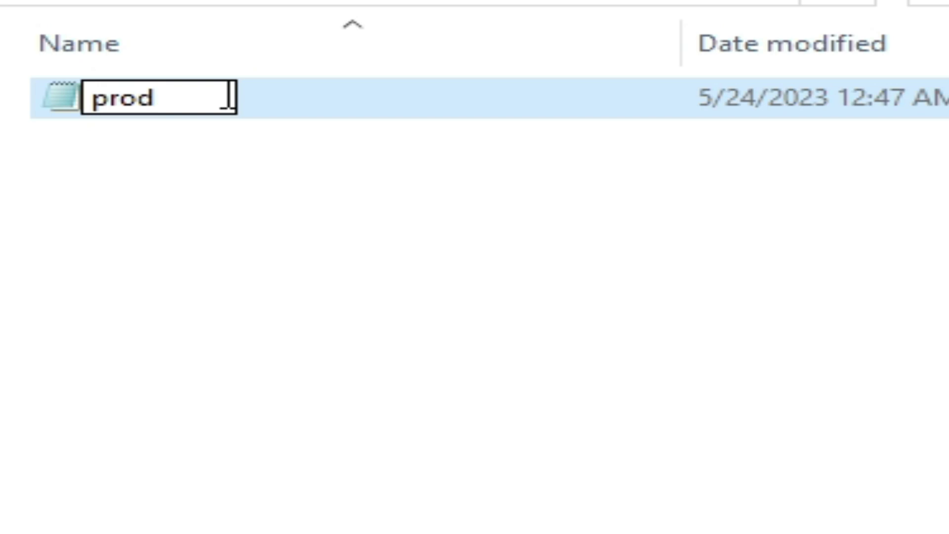
key(Return)
Step: Rename the prod file to prod.keys
right_click(156, 100)
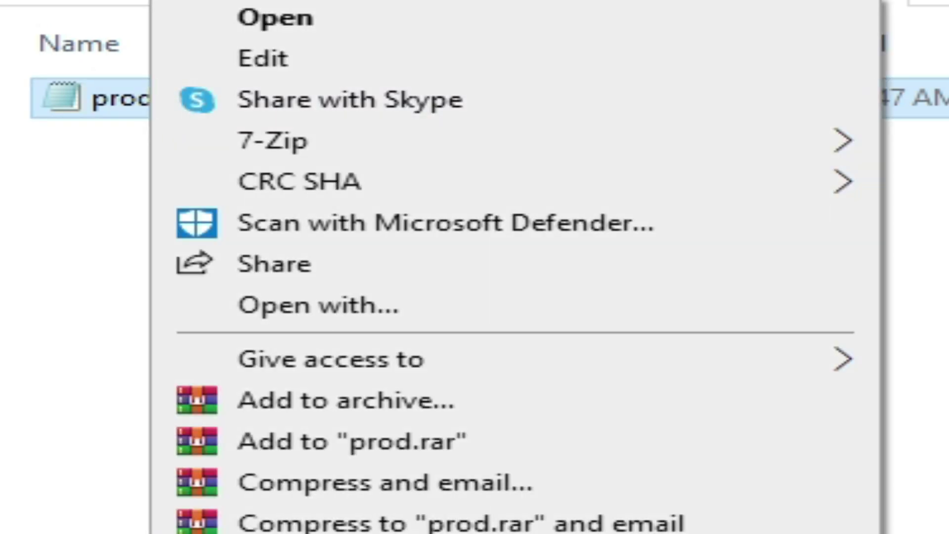
key(F2)
click(160, 99)
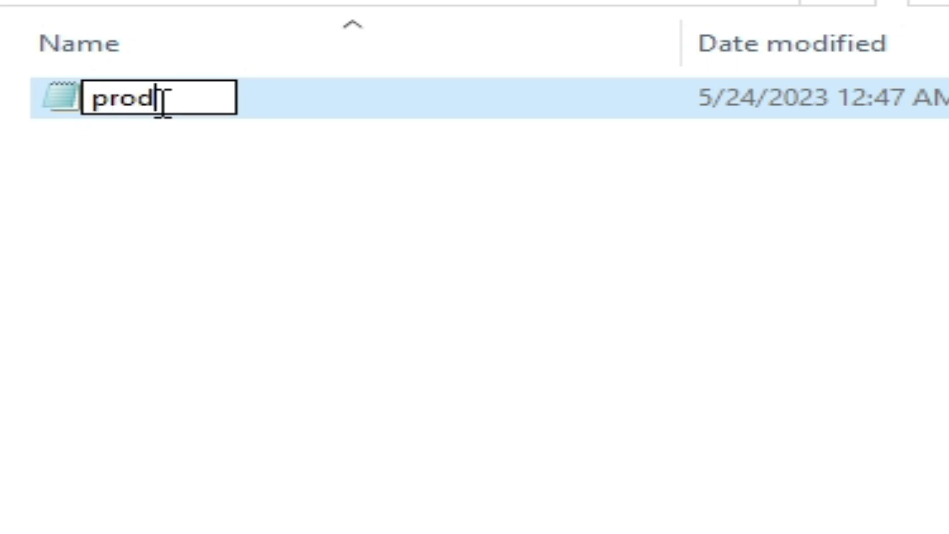
text(.k)
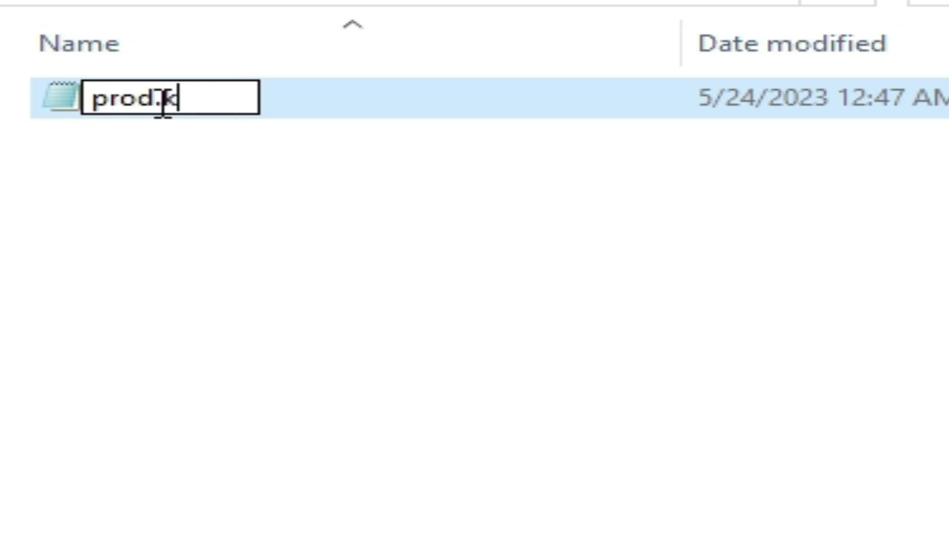
text(eys)
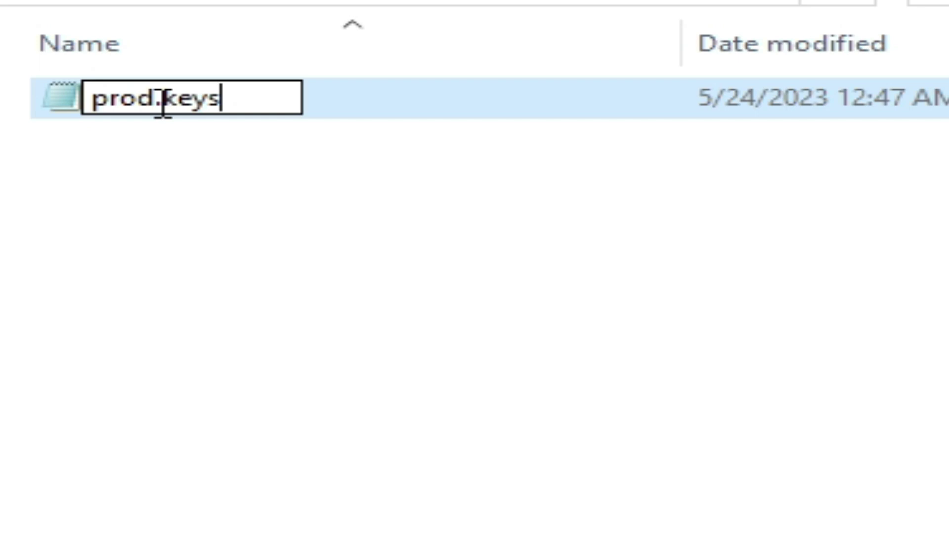
key(Return)
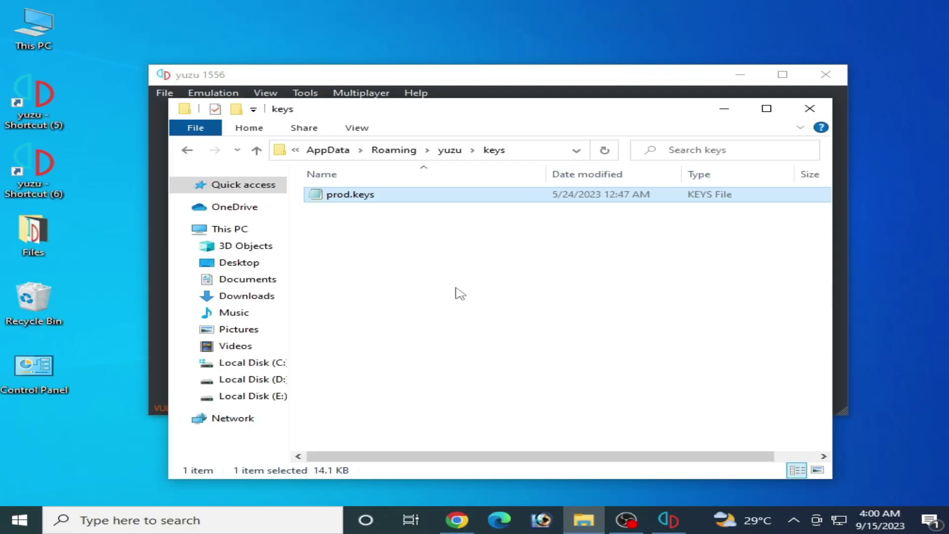
Step: Close Explorer and yuzu, relaunch yuzu, and dismiss the Derivation Components Missing warning
click(809, 109)
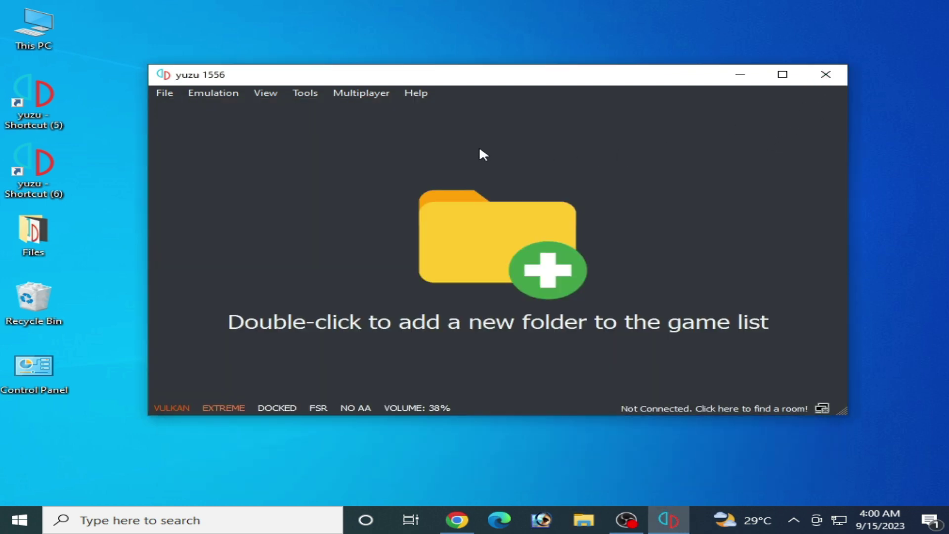
click(825, 74)
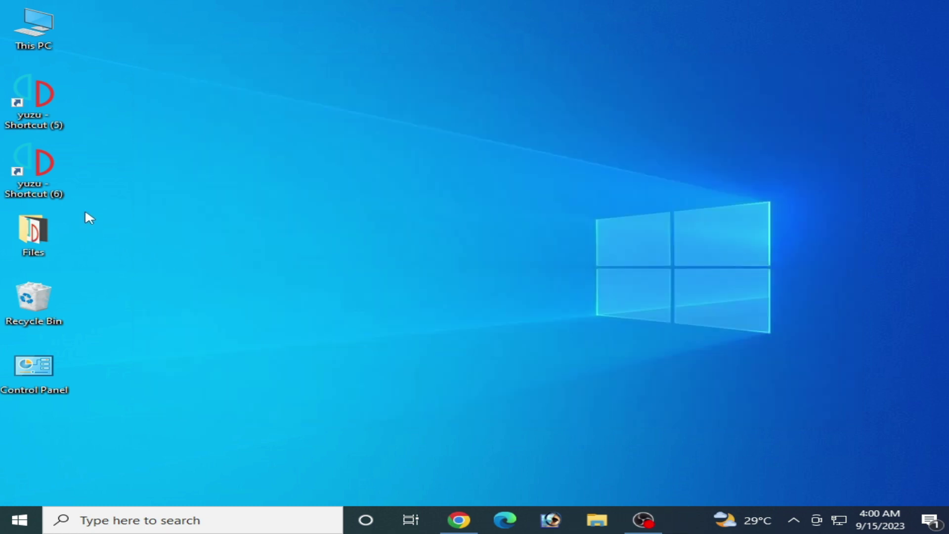
right_click(49, 165)
click(95, 149)
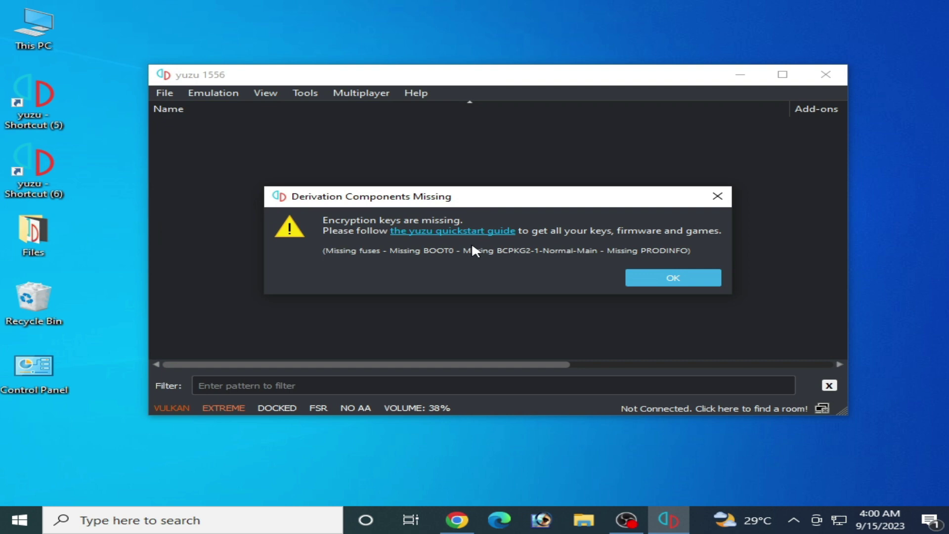
click(655, 279)
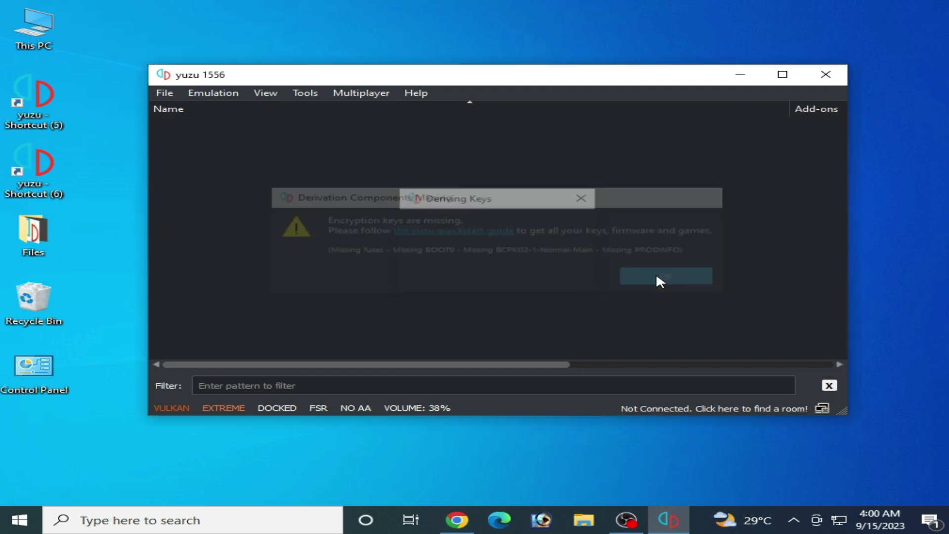
Step: Open yuzu's keys folder via File > Open yuzu Folder
click(165, 93)
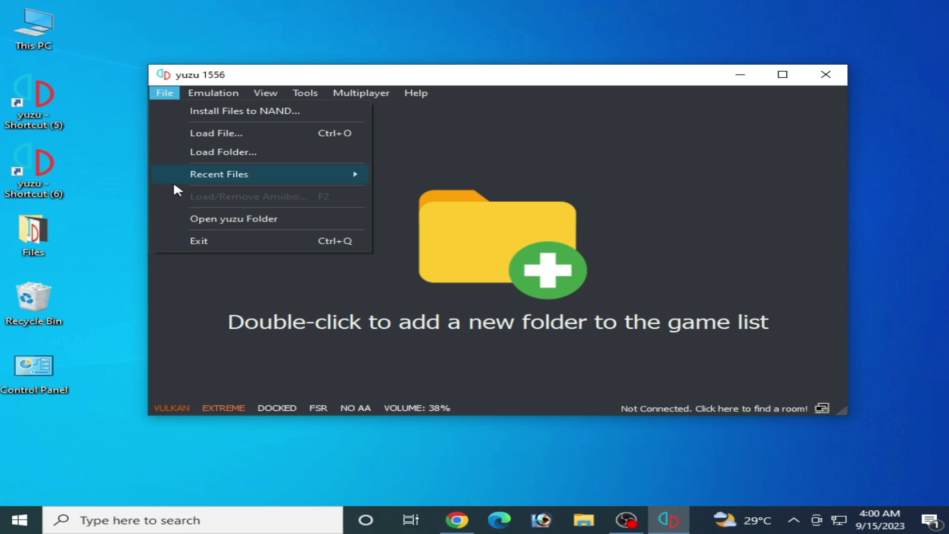
click(227, 218)
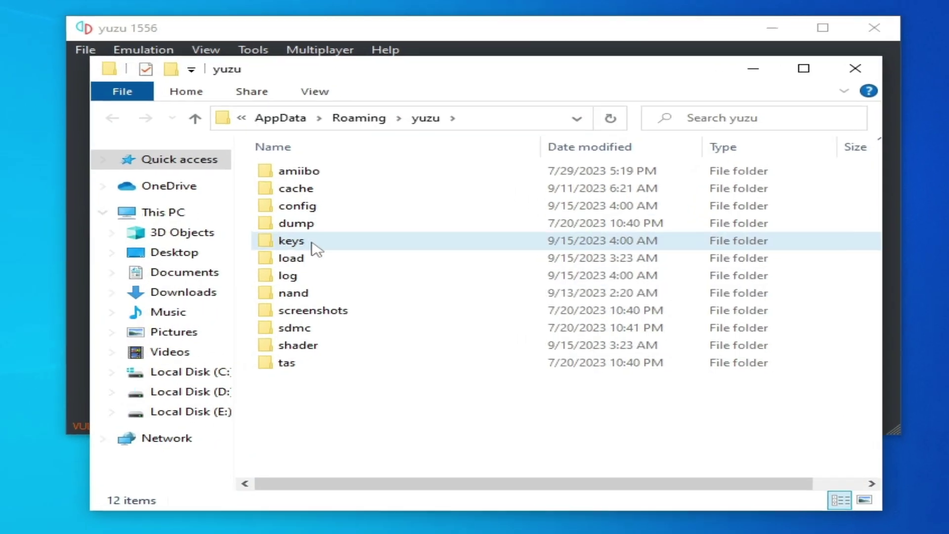
double_click(285, 240)
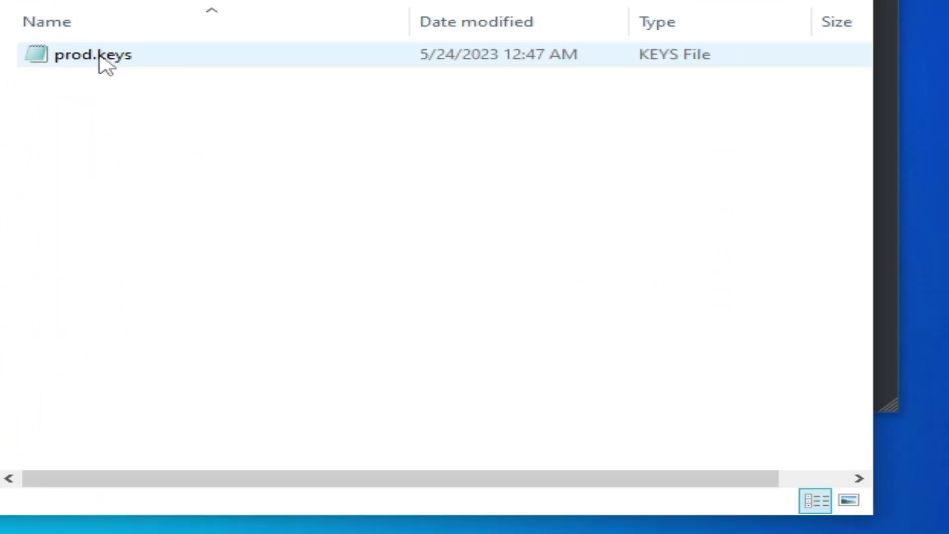
Step: Rename prod.keys back to prod and close the keys folder window
click(107, 65)
right_click(106, 65)
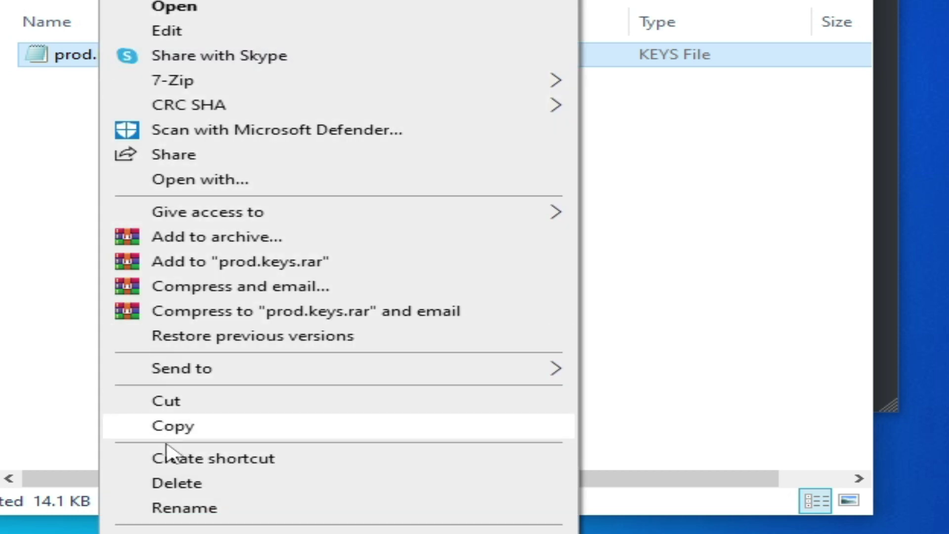
click(186, 506)
click(148, 55)
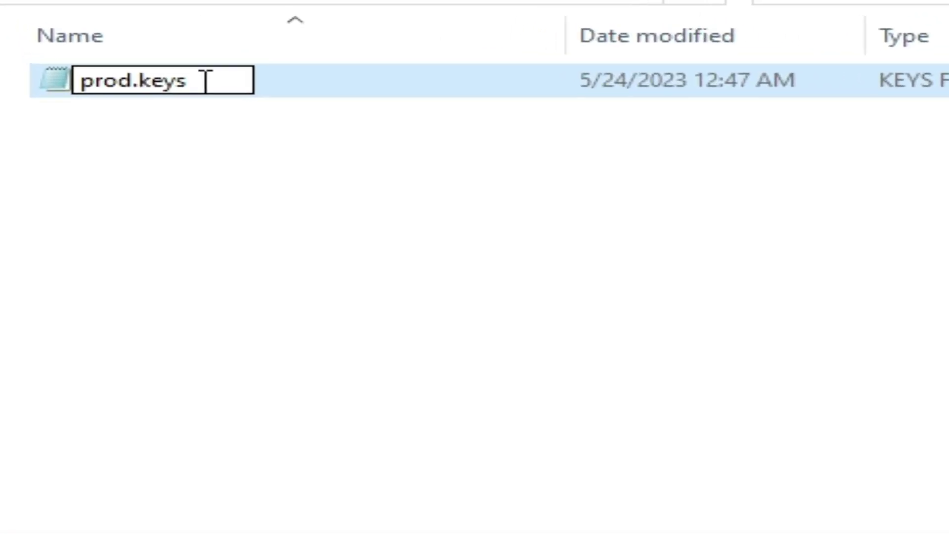
key(BackSpace)
key(BackSpace)
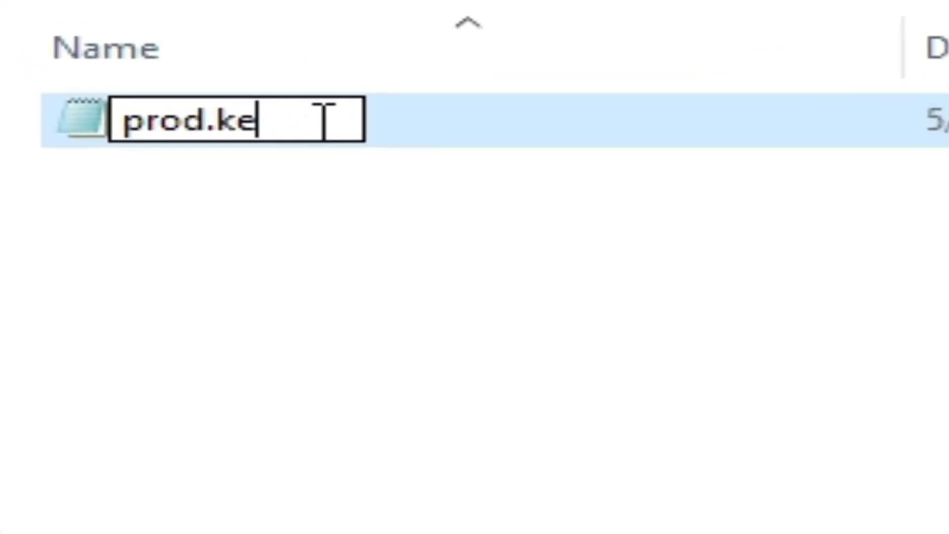
key(BackSpace)
key(BackSpace)
key(BackSpace)
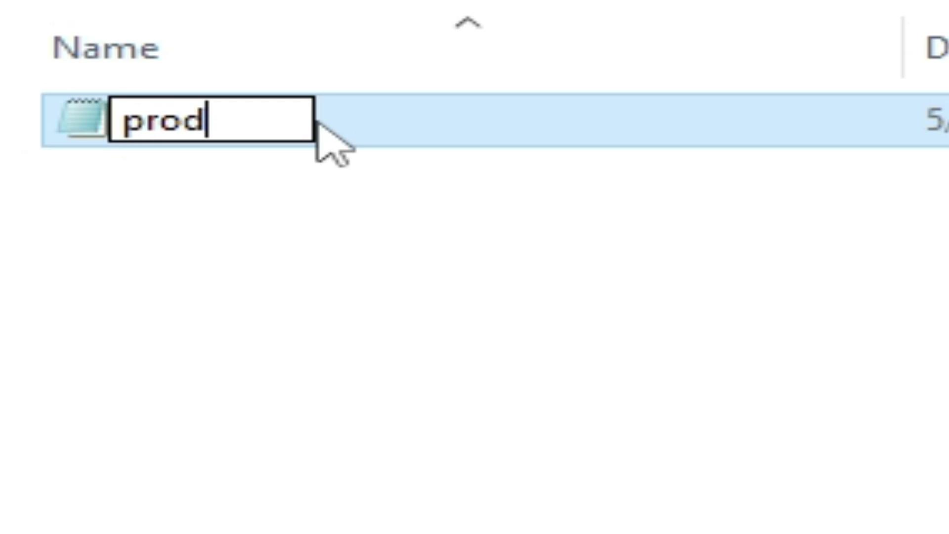
key(Return)
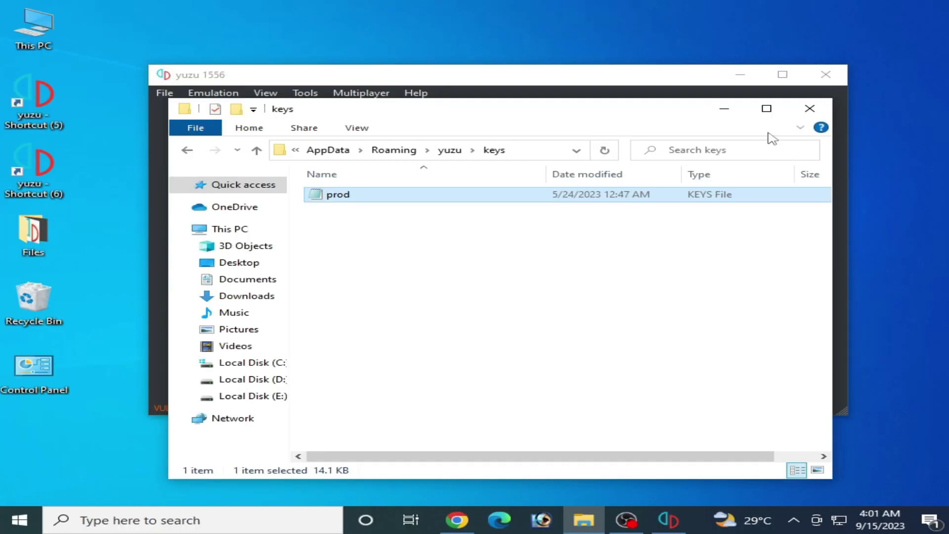
click(810, 110)
Step: Restart yuzu 1556 from its desktop shortcut
click(824, 75)
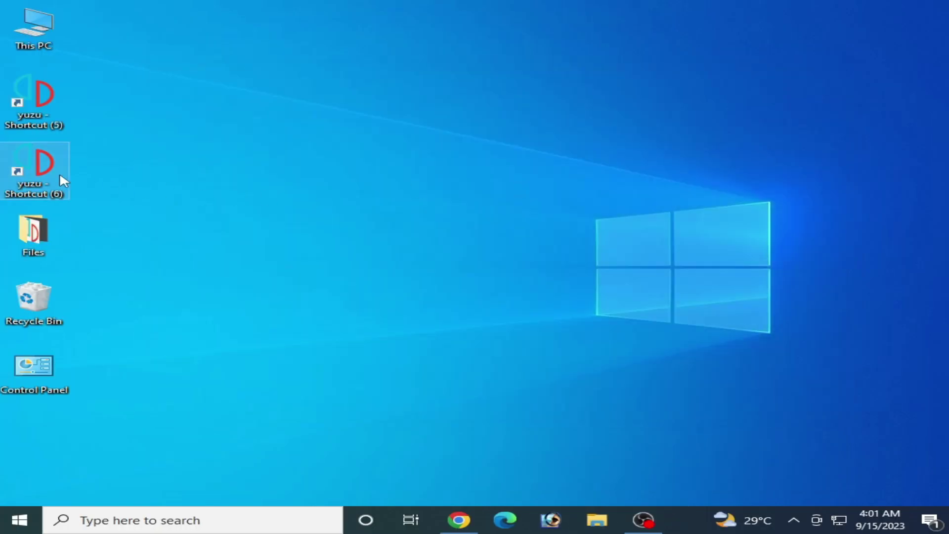
right_click(39, 167)
click(85, 149)
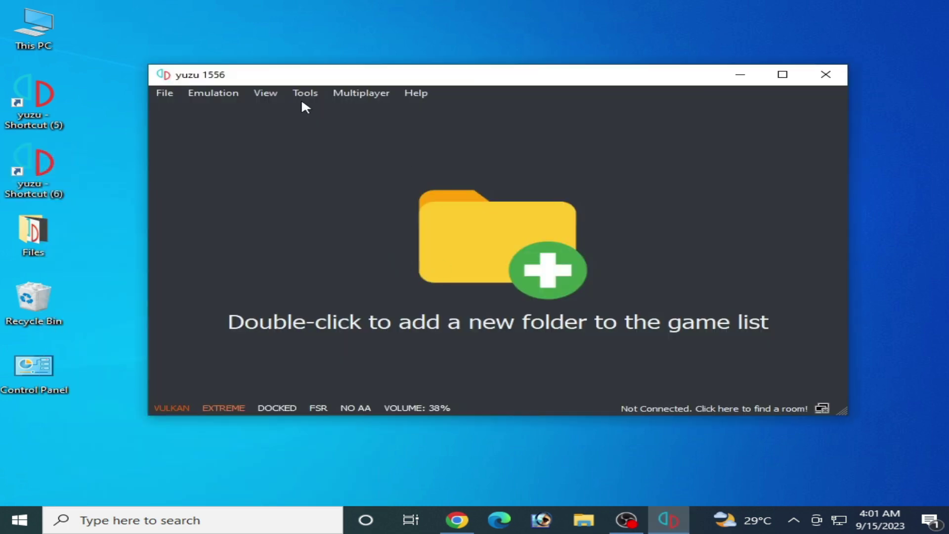
Step: Load Fae Farm.nsp from Downloads with File > Load File
click(165, 93)
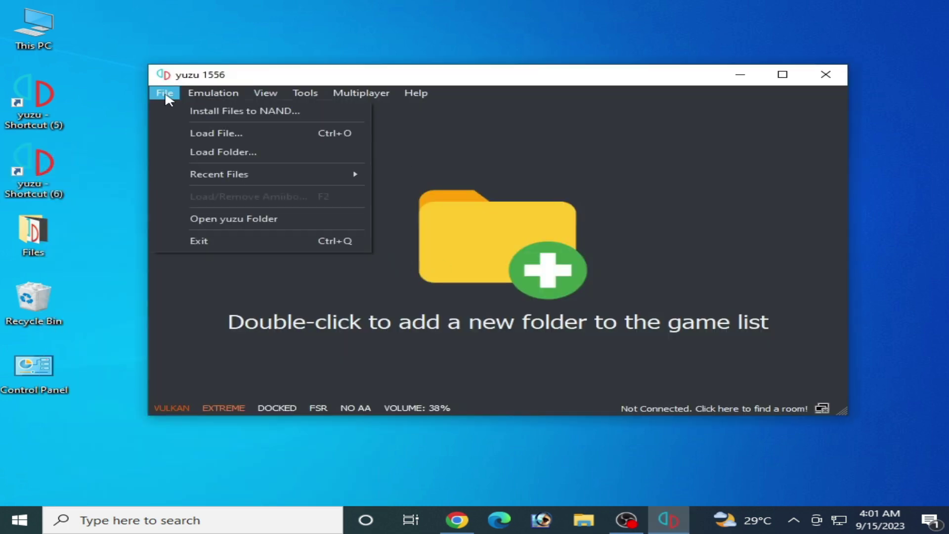
click(205, 134)
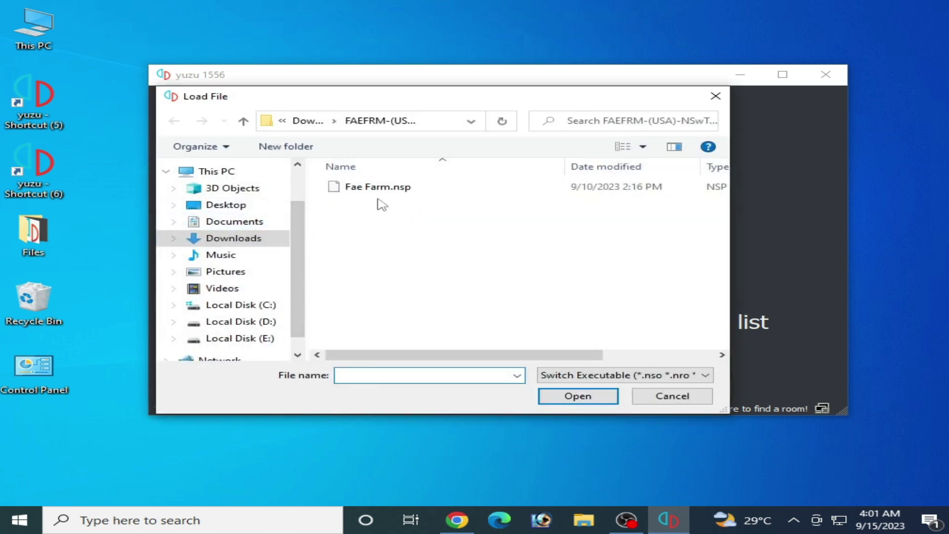
click(377, 187)
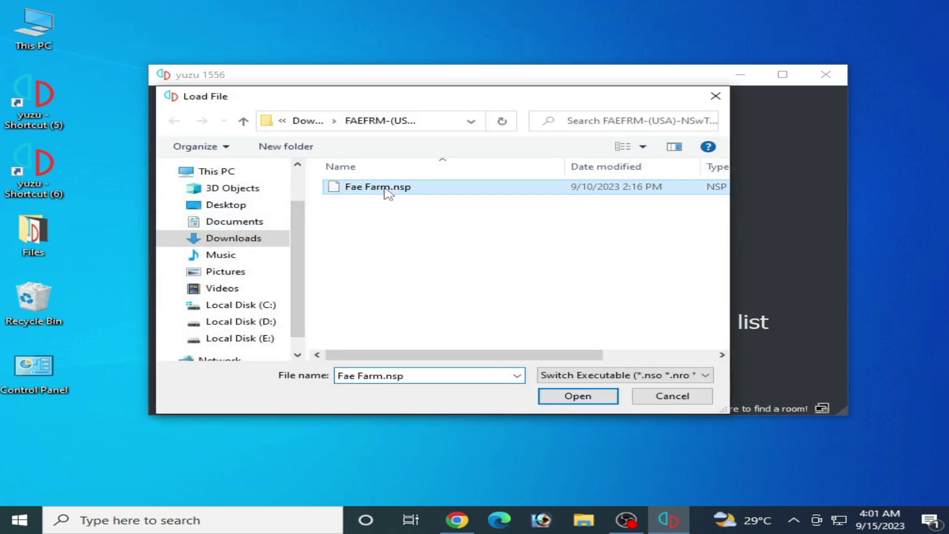
click(577, 397)
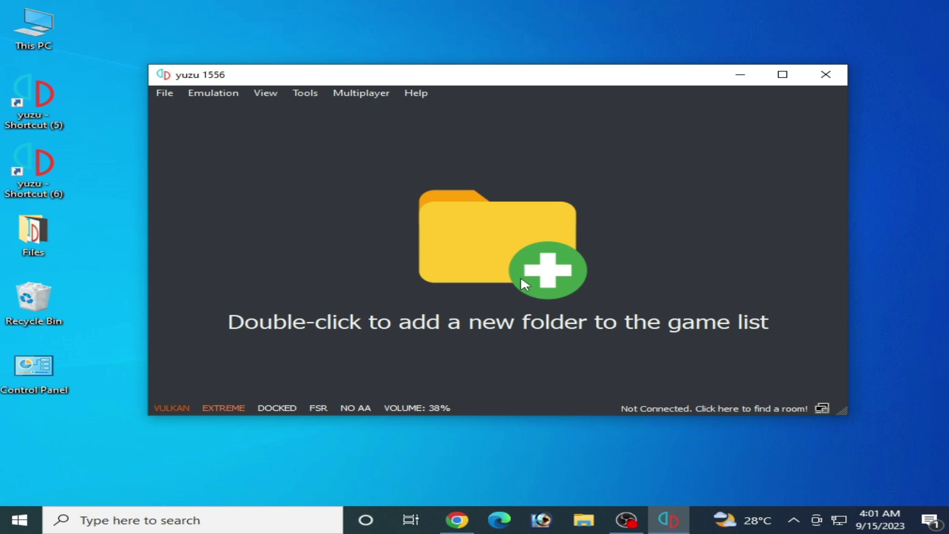